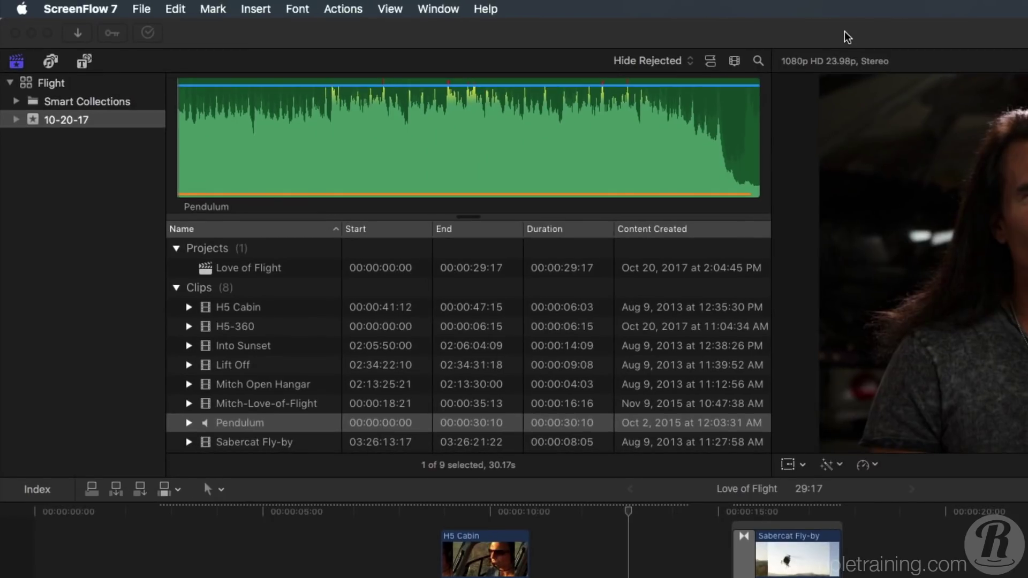
# Load the H5-360 clip from the Flight library into the viewer.
pyautogui.click(287, 333)
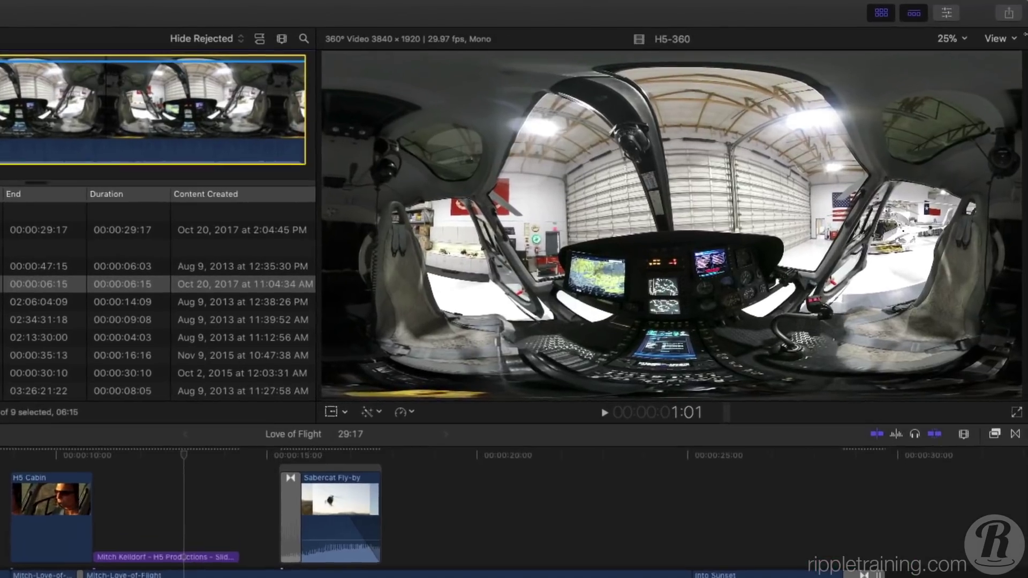
# Show H5-360 in the 360° viewer, pan around the cockpit, and widen field of view to 115°.
pyautogui.click(1002, 31)
pyautogui.click(964, 103)
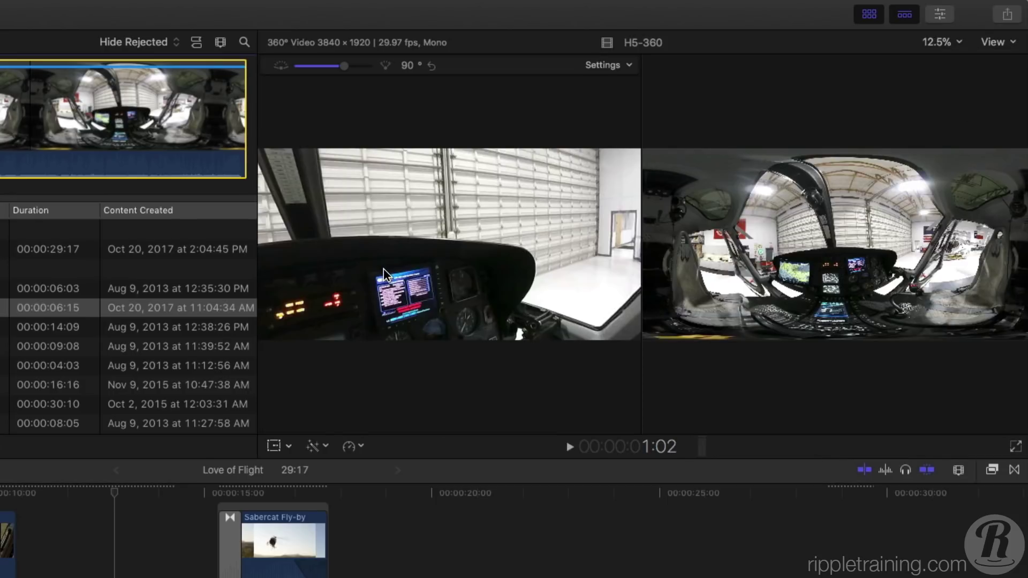
pyautogui.moveTo(383, 269)
pyautogui.mouseDown()
pyautogui.moveTo(560, 279)
pyautogui.moveTo(108, 264)
pyautogui.moveTo(131, 278)
pyautogui.mouseUp()
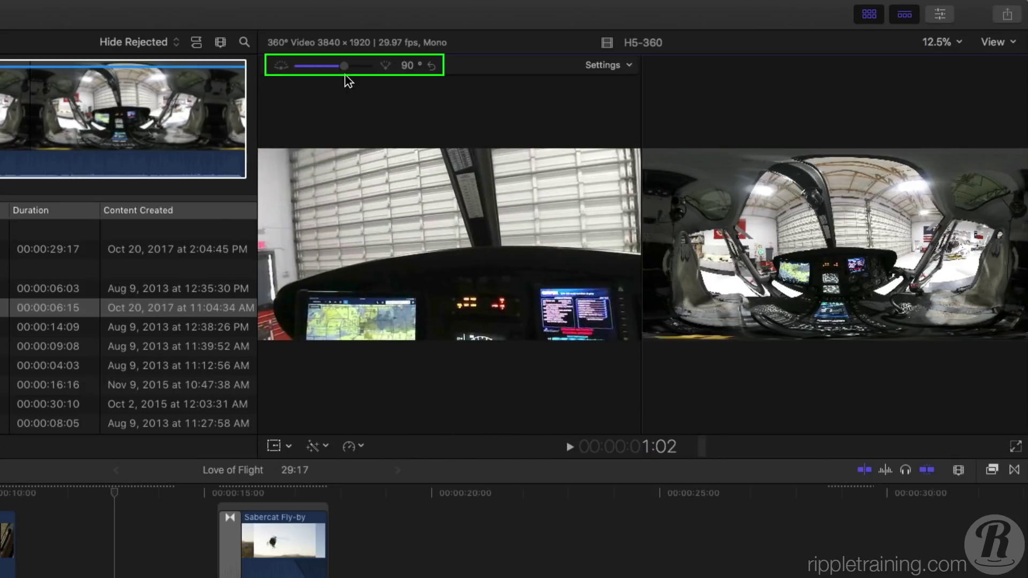
pyautogui.moveTo(347, 71); pyautogui.dragTo(333, 72)
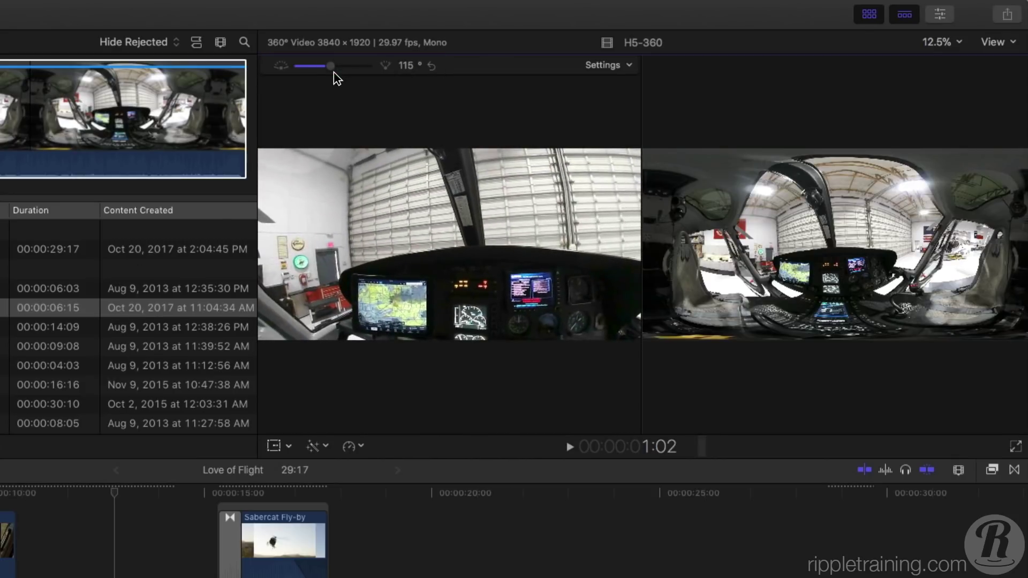
pyautogui.moveTo(493, 271); pyautogui.dragTo(479, 257)
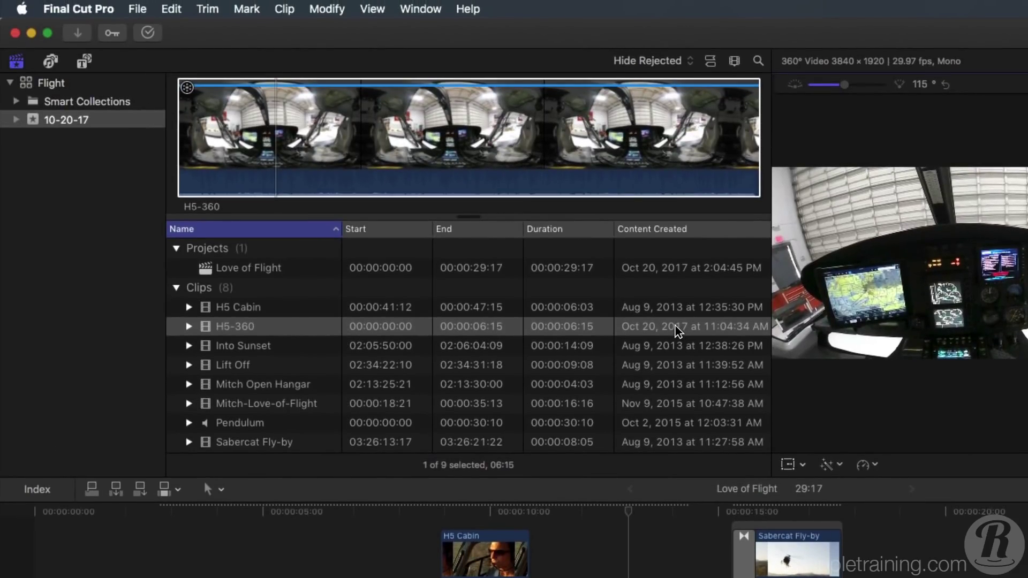
pyautogui.hscroll(3, 677, 332)
pyautogui.hscroll(3, 677, 331)
pyautogui.hscroll(3, 677, 330)
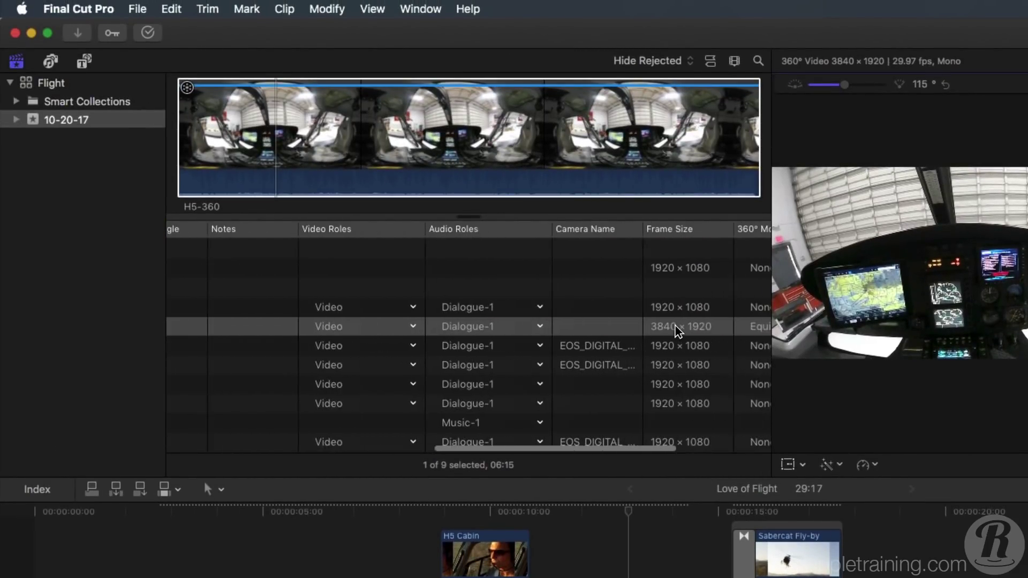
pyautogui.hscroll(3, 677, 331)
pyautogui.hscroll(2, 677, 331)
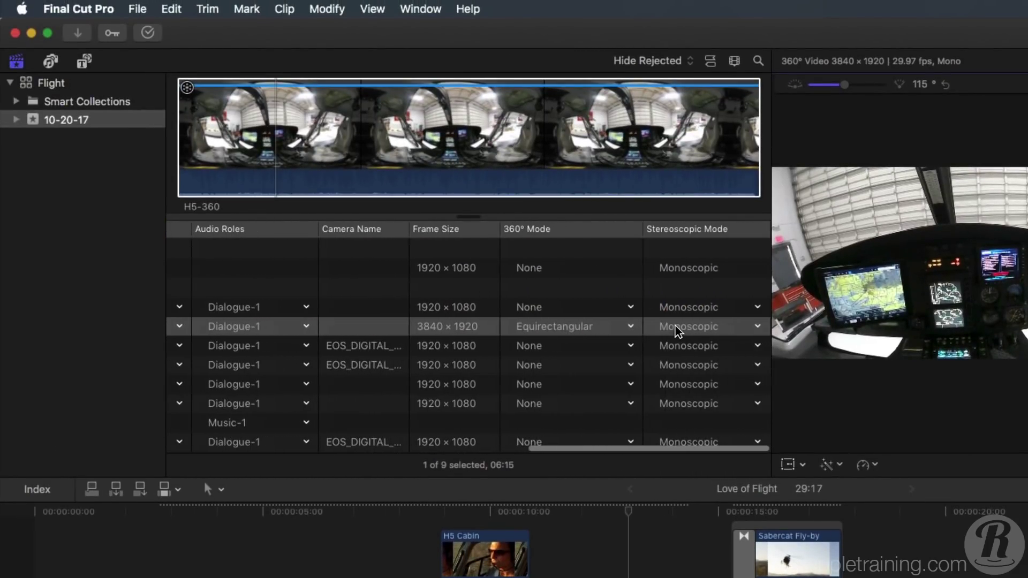
pyautogui.click(630, 328)
pyautogui.click(631, 331)
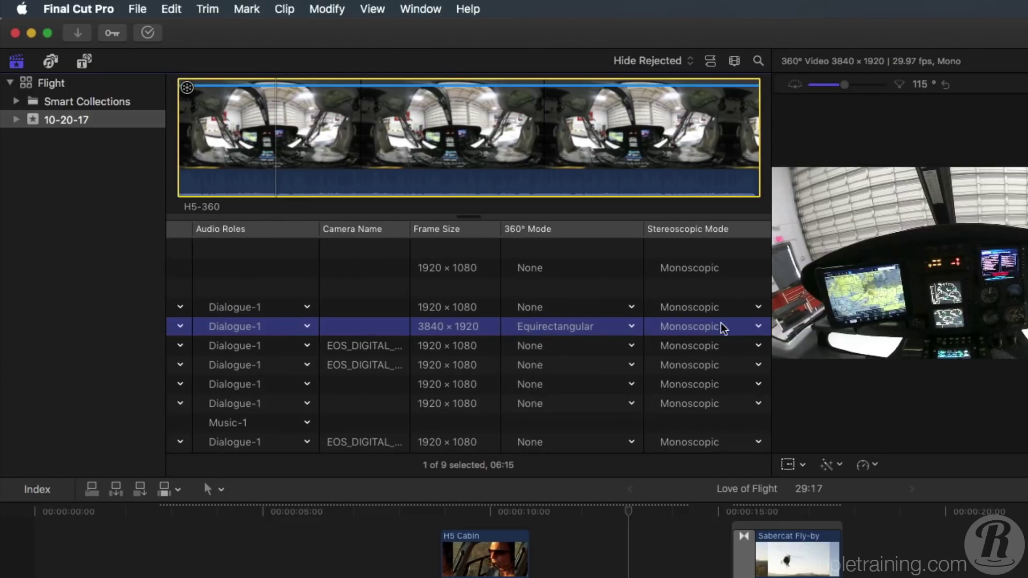
pyautogui.click(755, 329)
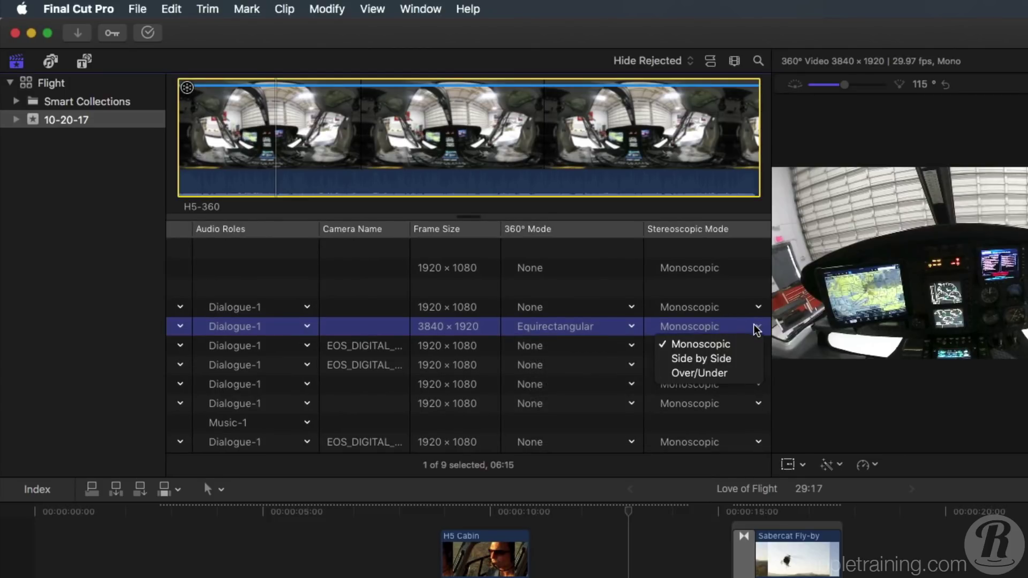
pyautogui.click(755, 329)
pyautogui.hscroll(-10, 755, 329)
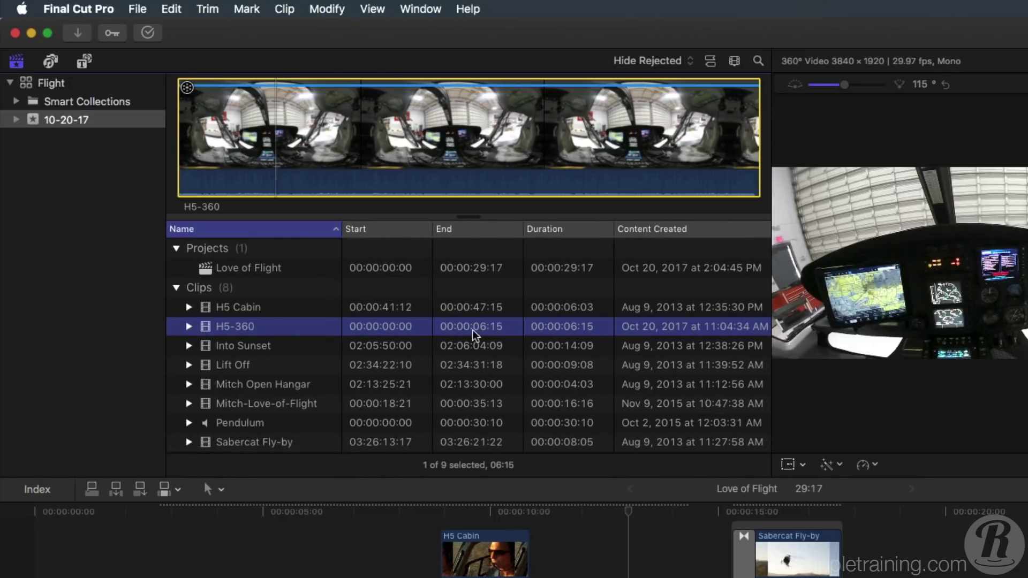
# Create the 360° project 'H5 Hangar' (3840×1920 monoscopic) from the H5-360 clip.
pyautogui.rightClick(306, 332)
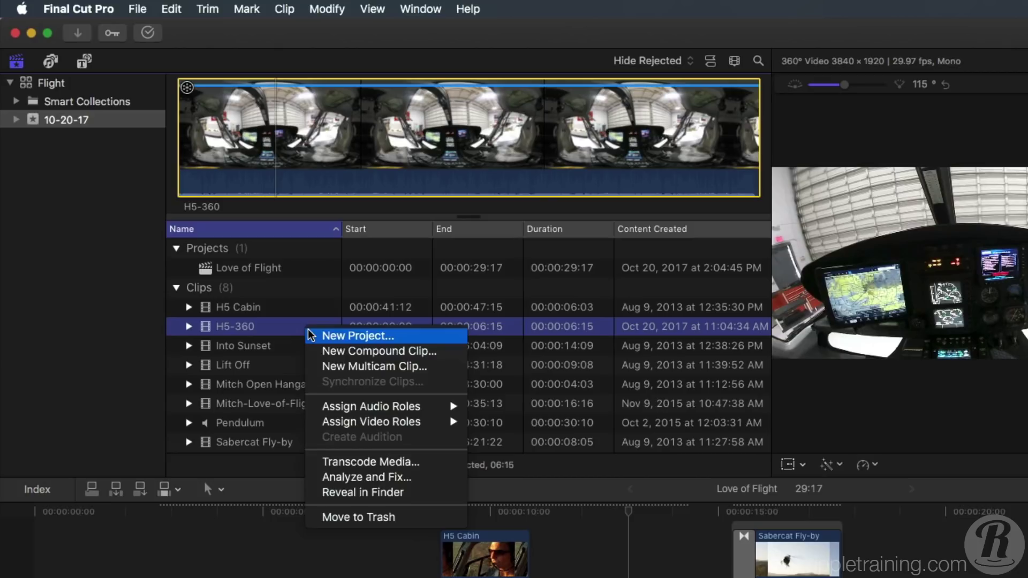
pyautogui.click(311, 336)
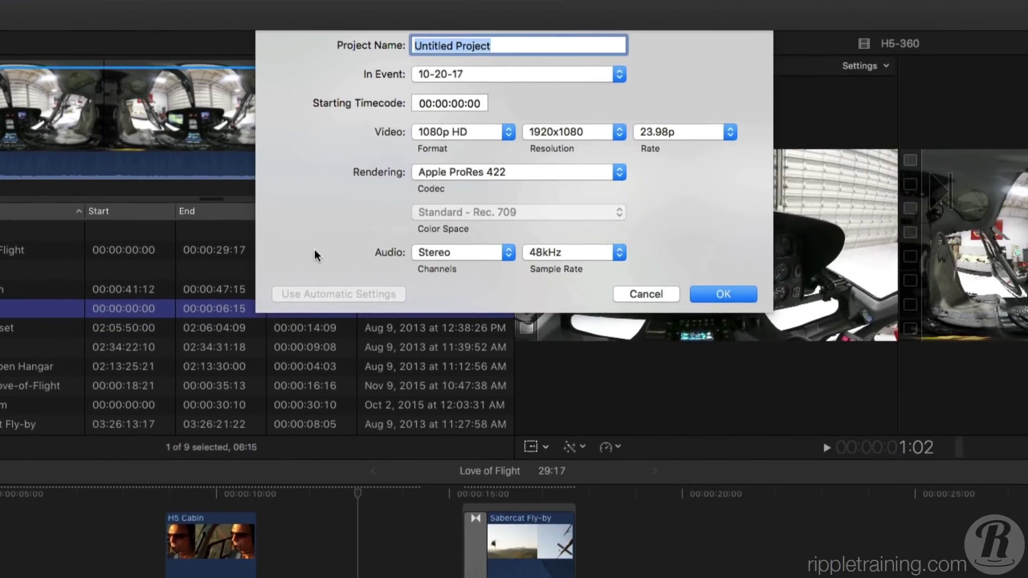
pyautogui.write('H')
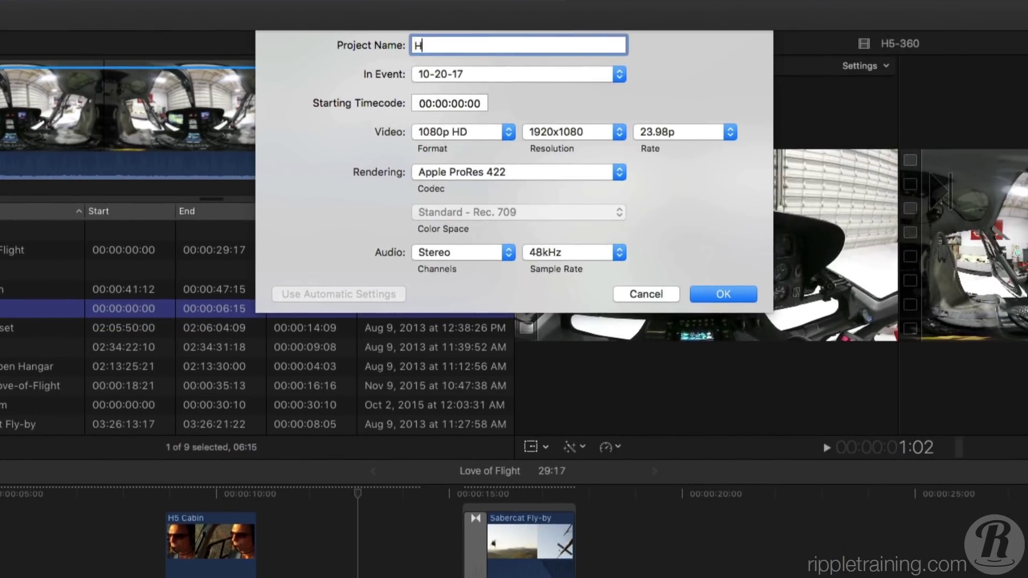
pyautogui.write('5 Hangar')
pyautogui.click(480, 135)
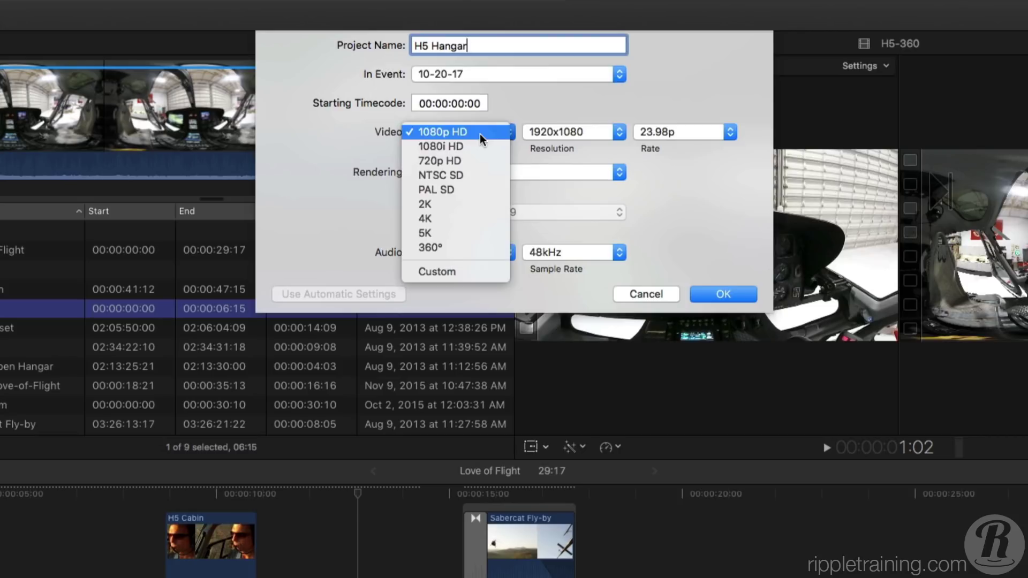
pyautogui.click(465, 246)
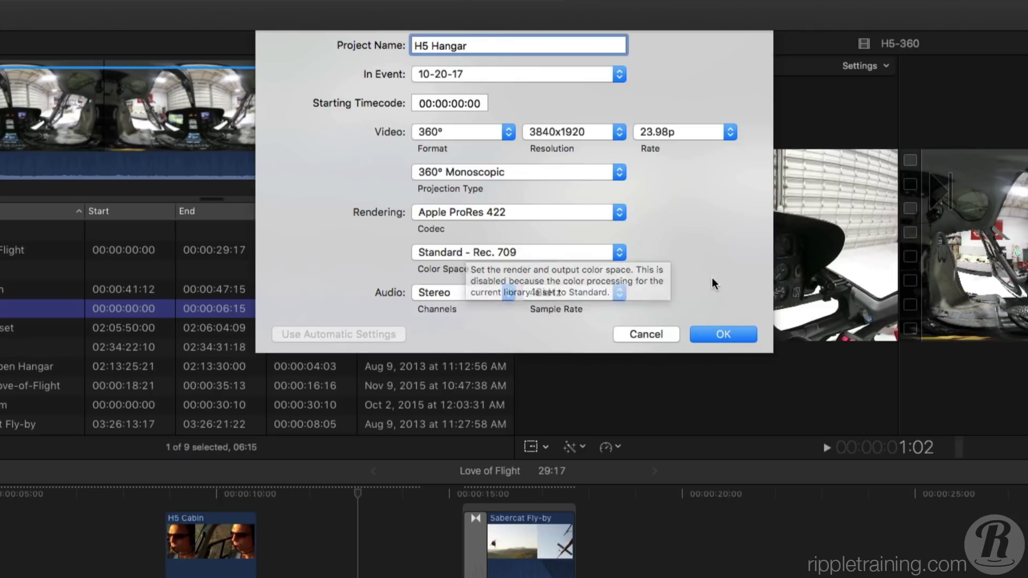
pyautogui.click(718, 337)
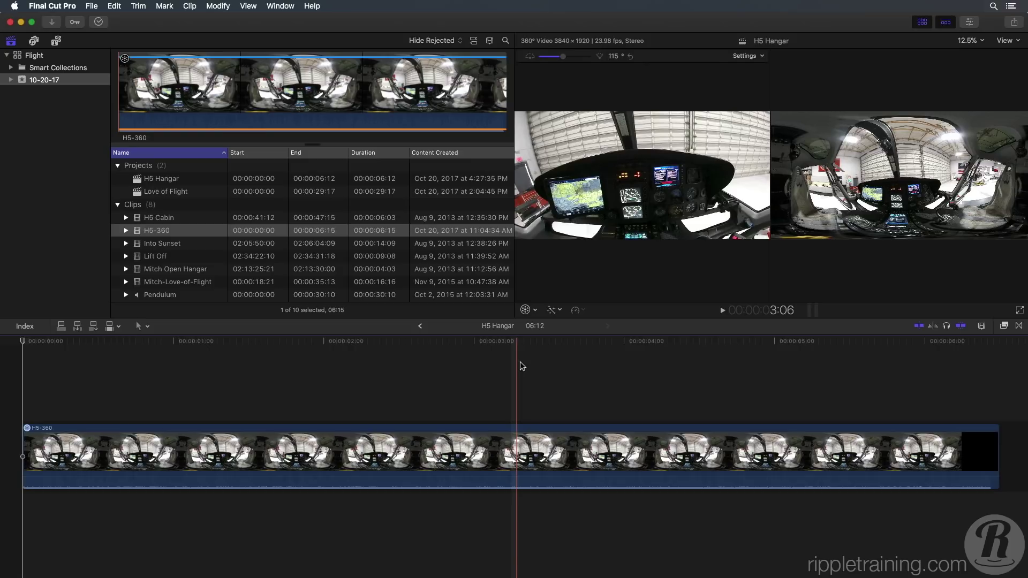
# Trim the H5-360 clip's end to 5:12 and park the playhead at 2:16.
pyautogui.press('space')
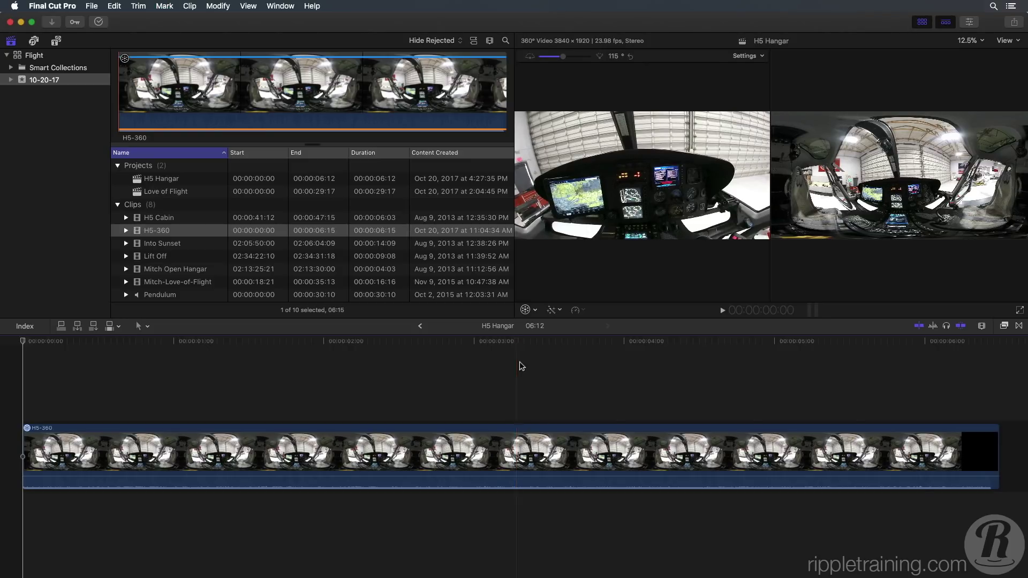
pyautogui.moveTo(627, 185)
pyautogui.mouseDown()
pyautogui.moveTo(574, 192)
pyautogui.moveTo(536, 175)
pyautogui.moveTo(517, 204)
pyautogui.moveTo(506, 197)
pyautogui.mouseUp()
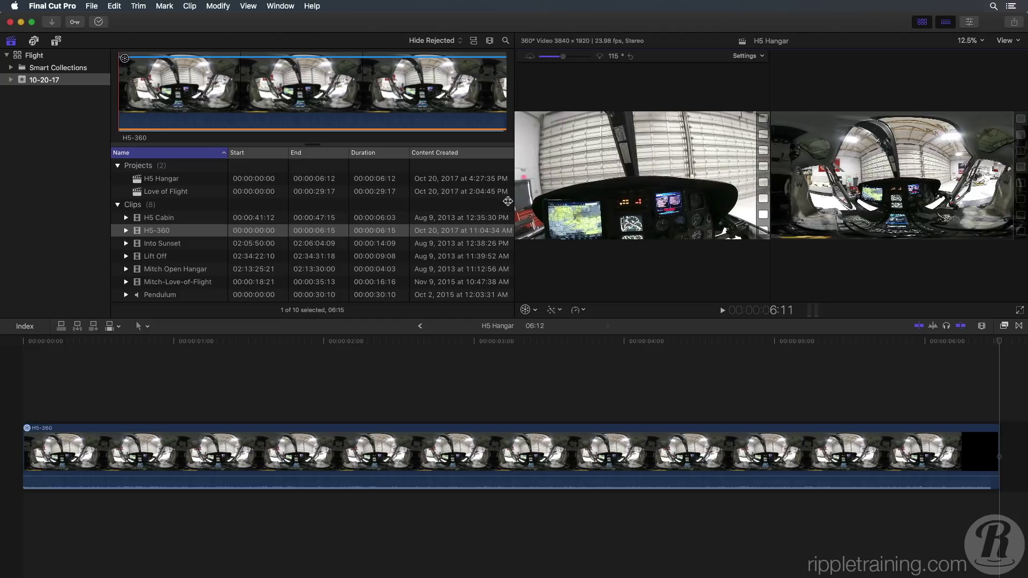
pyautogui.click(980, 440)
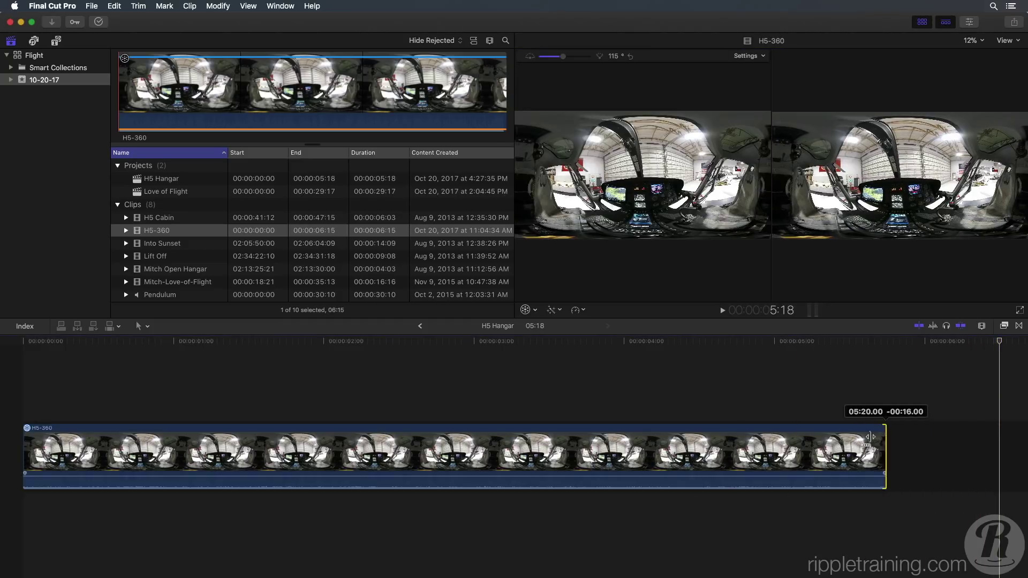
pyautogui.moveTo(981, 440); pyautogui.dragTo(850, 475)
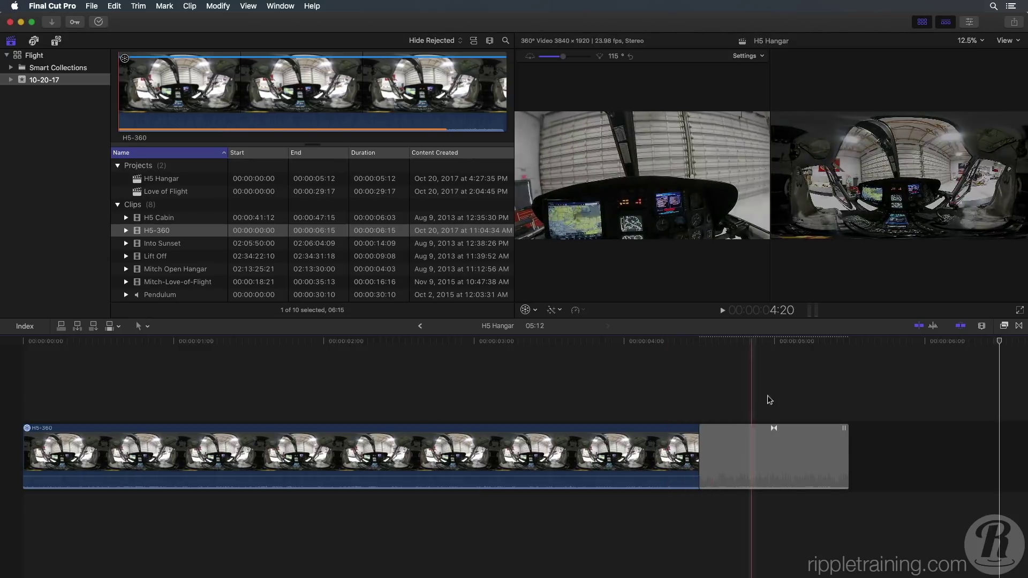
pyautogui.click(428, 388)
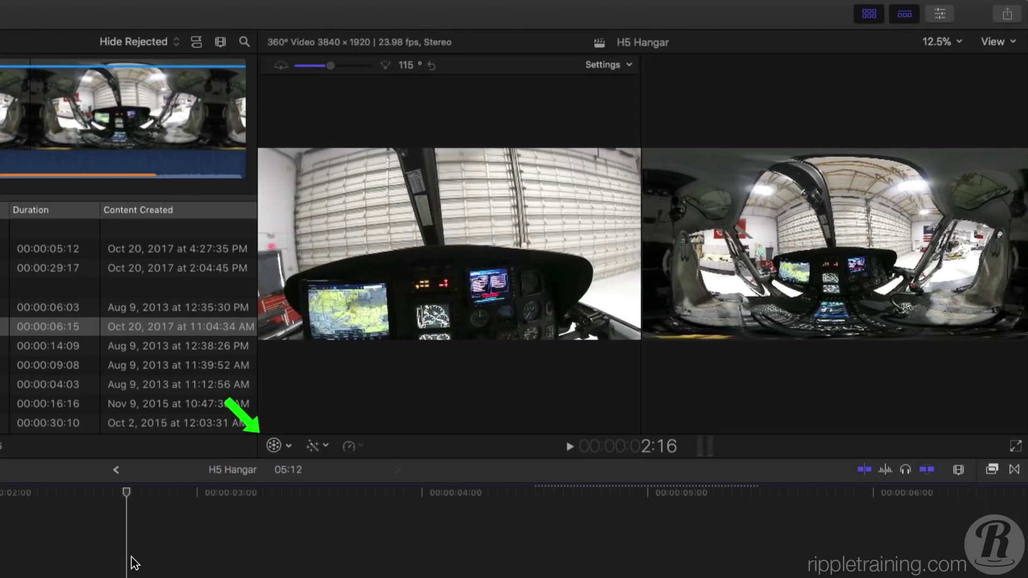
# Reorient the 360° sphere to tilt −7°, pan 3.6°, roll −2.1°, and check the Inspector values.
pyautogui.click(289, 447)
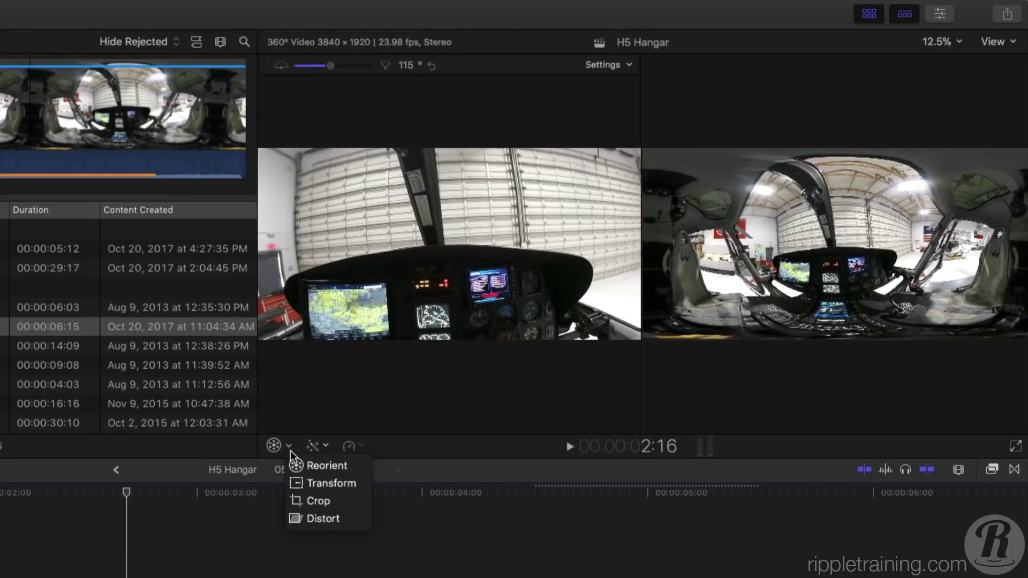
pyautogui.click(360, 465)
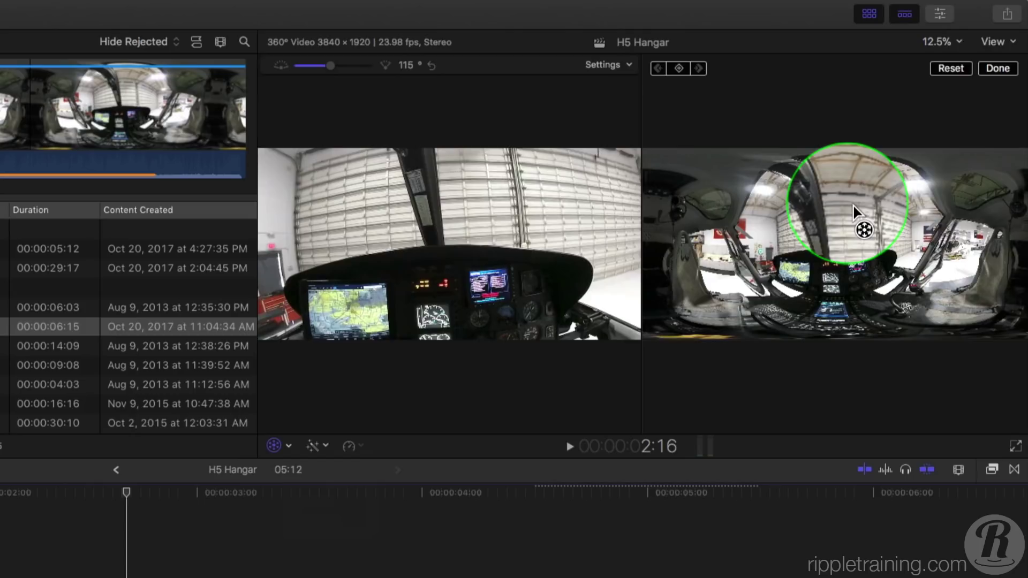
pyautogui.moveTo(853, 207); pyautogui.dragTo(845, 254)
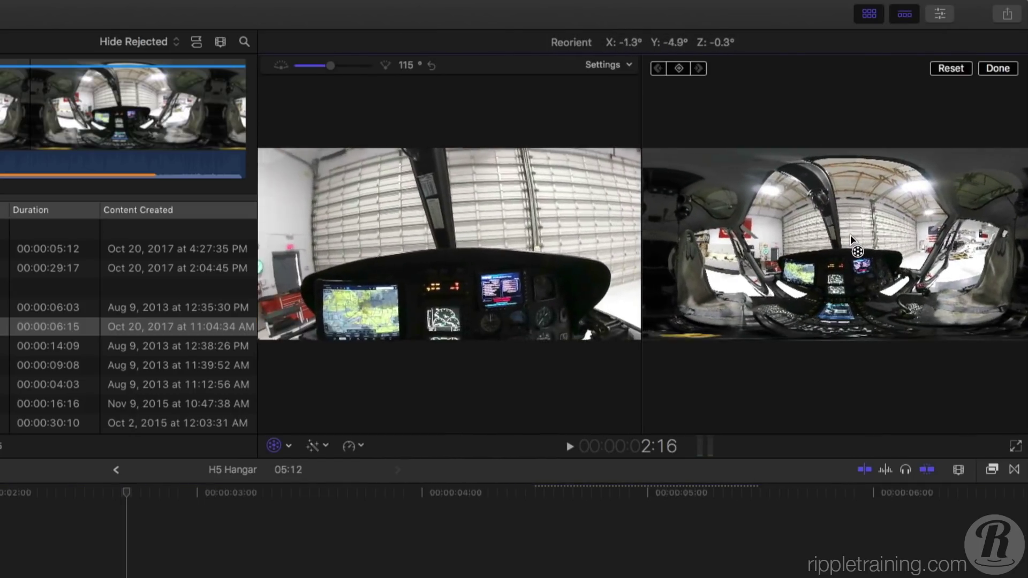
pyautogui.moveTo(845, 254)
pyautogui.mouseDown()
pyautogui.moveTo(845, 246)
pyautogui.moveTo(882, 251)
pyautogui.mouseUp()
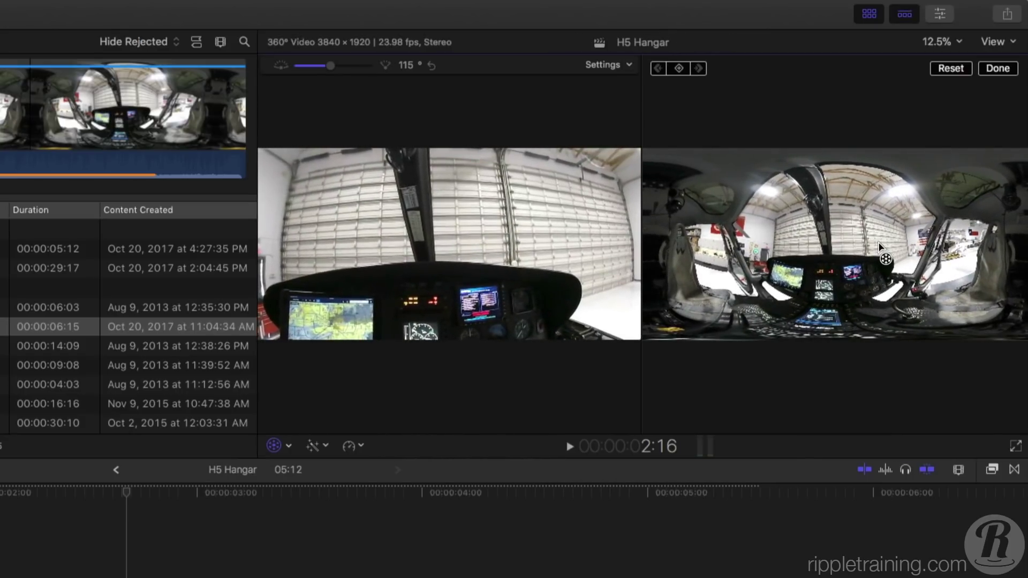
pyautogui.click(941, 15)
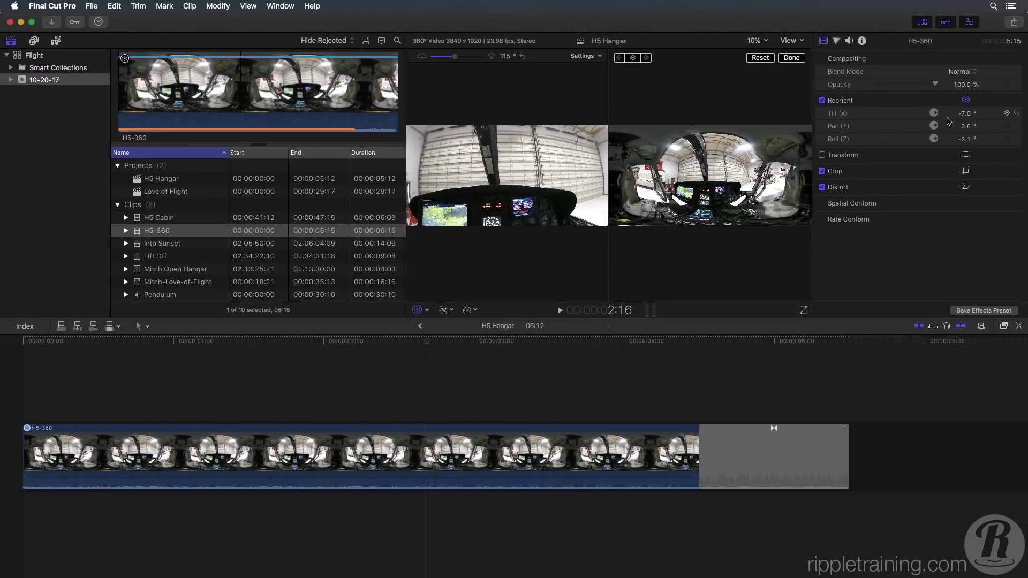
# Add a Basic Title at the project start, trim it to end at 5:12, and select it.
pyautogui.click(400, 384)
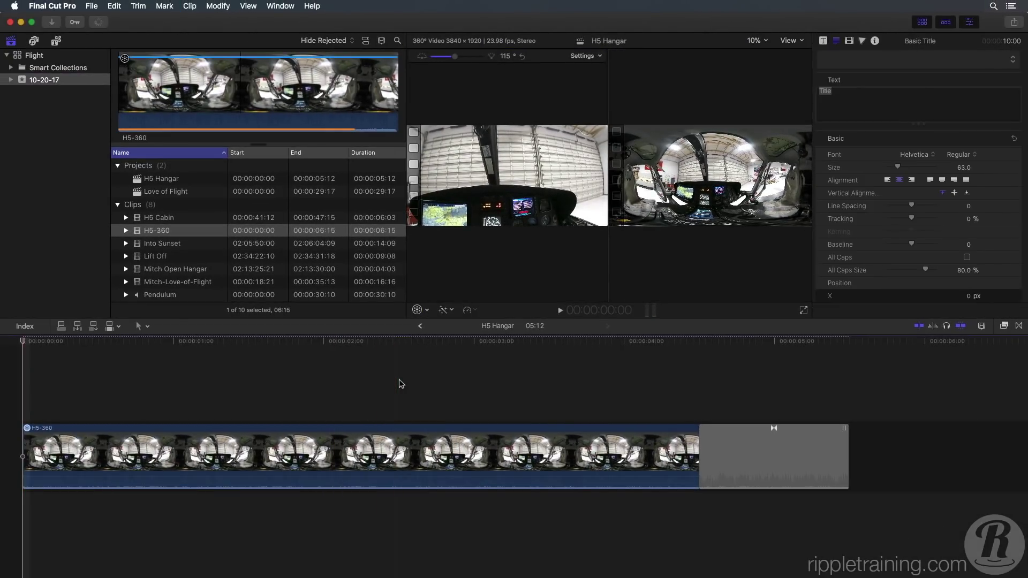
pyautogui.hotkey('ctrl', 't')
pyautogui.press('End')
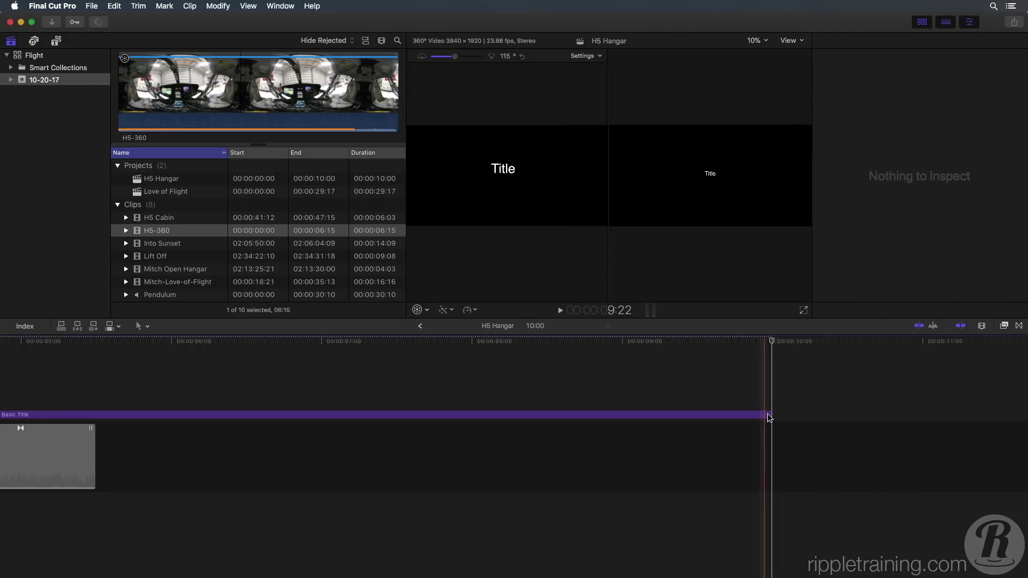
pyautogui.moveTo(768, 415); pyautogui.dragTo(141, 414)
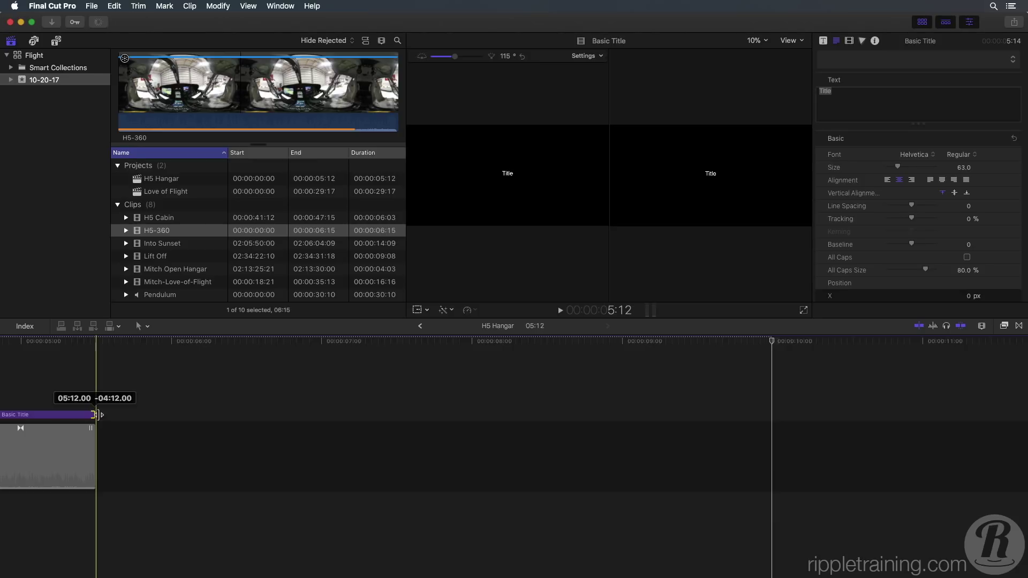
pyautogui.moveTo(138, 414); pyautogui.dragTo(97, 414)
pyautogui.hotkey('shift', 'z')
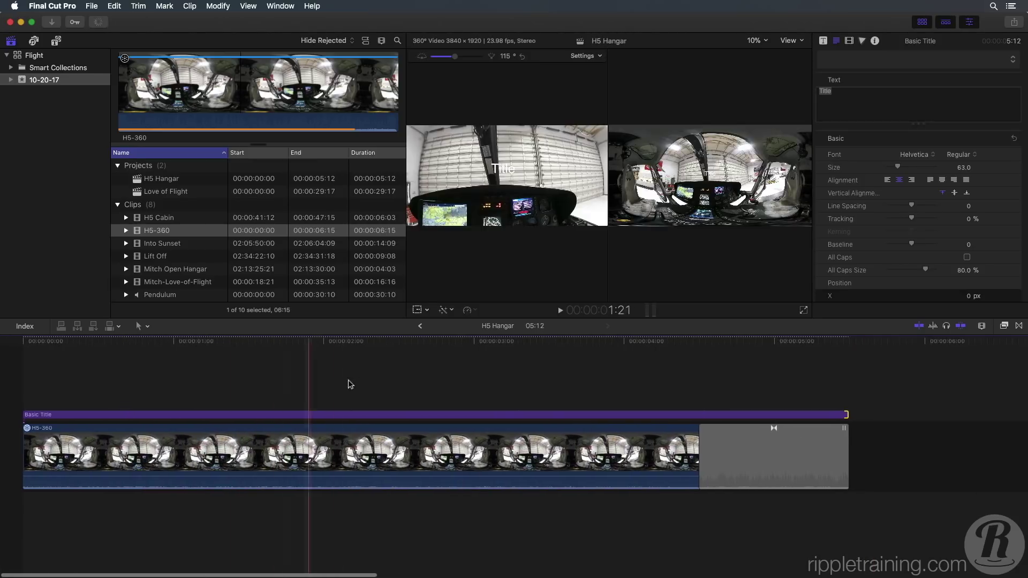
pyautogui.click(378, 381)
pyautogui.click(375, 415)
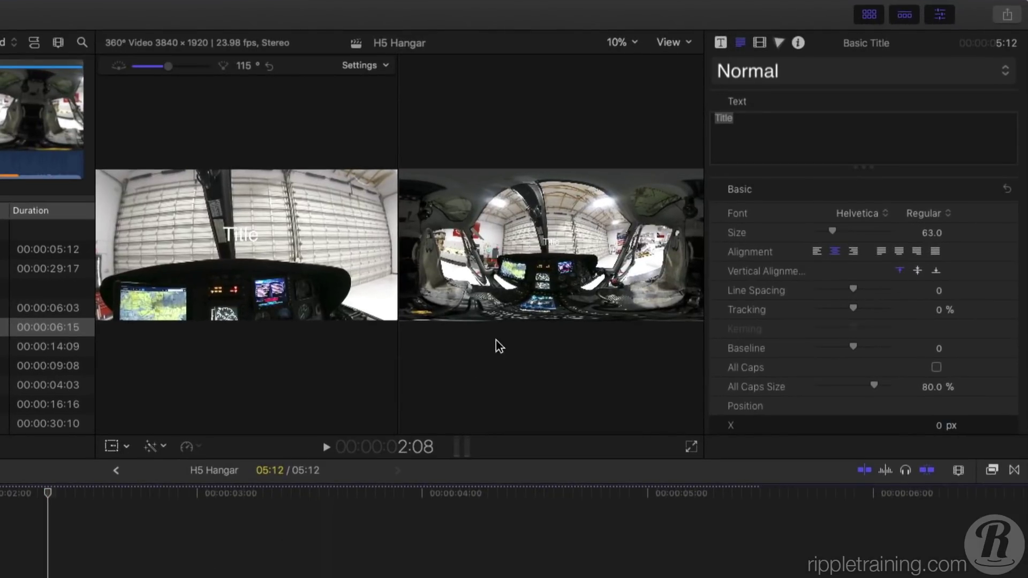
pyautogui.write('H5')
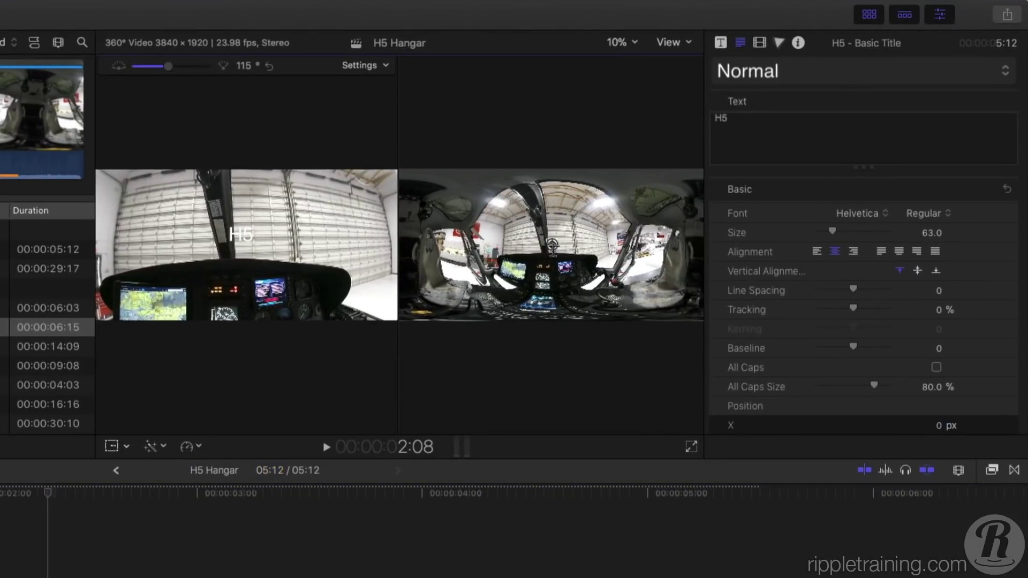
pyautogui.write(' Hangar')
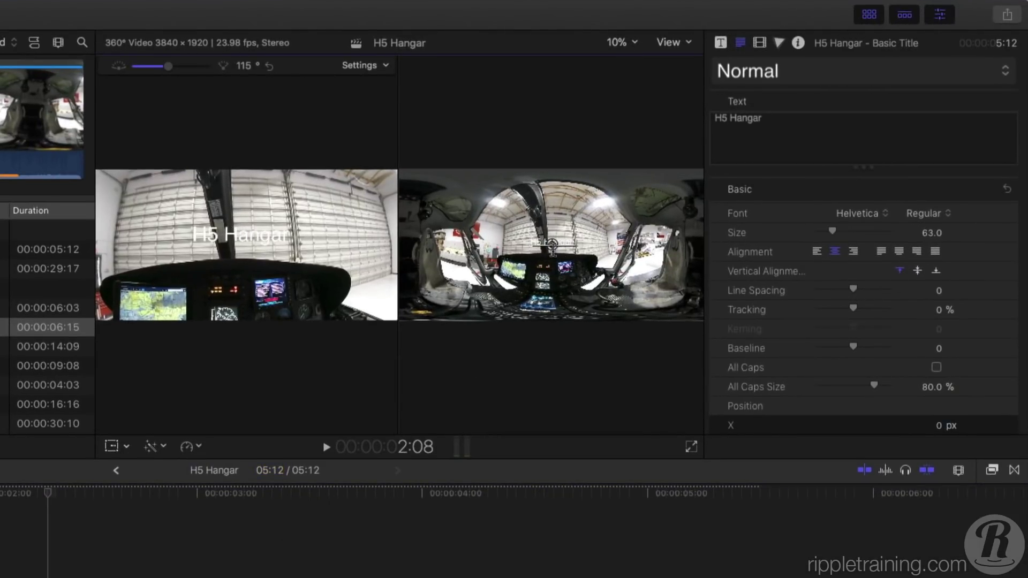
# Place the H5 Hangar title at X −273, Y 22 over the hangar door, viewing toward the red sign.
pyautogui.moveTo(552, 247)
pyautogui.mouseDown()
pyautogui.moveTo(713, 306)
pyautogui.moveTo(617, 287)
pyautogui.moveTo(697, 333)
pyautogui.moveTo(685, 322)
pyautogui.moveTo(649, 322)
pyautogui.moveTo(657, 324)
pyautogui.mouseUp()
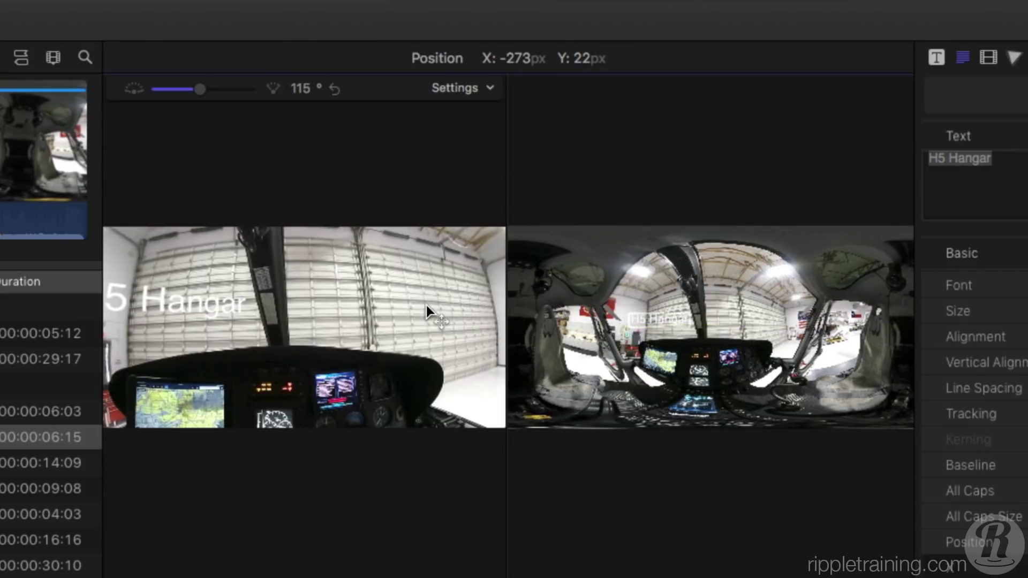
pyautogui.moveTo(282, 375)
pyautogui.mouseDown()
pyautogui.moveTo(381, 372)
pyautogui.moveTo(328, 373)
pyautogui.mouseUp()
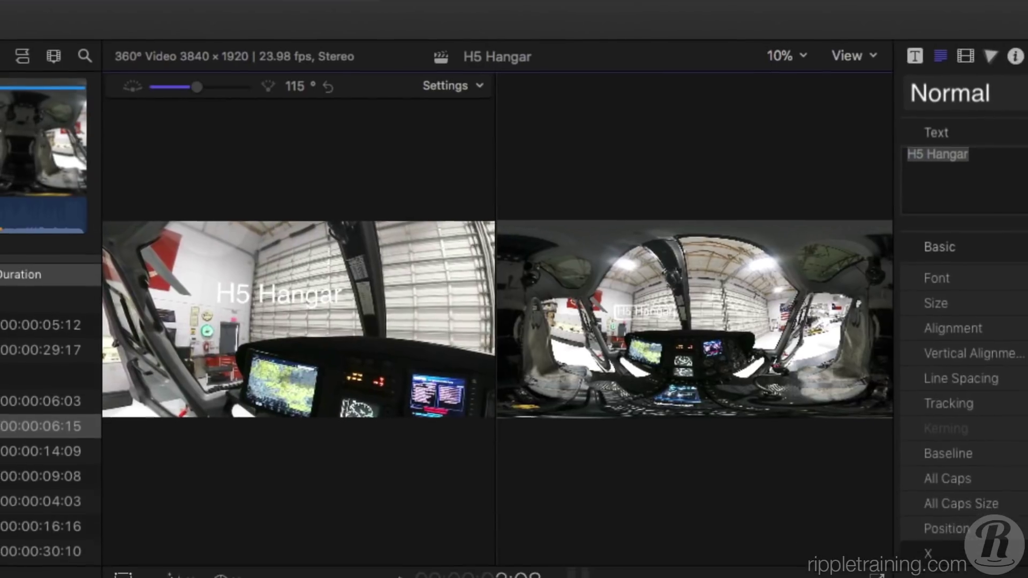
pyautogui.scroll(-5, 938, 386)
pyautogui.scroll(-3, 939, 386)
pyautogui.scroll(-3, 836, 341)
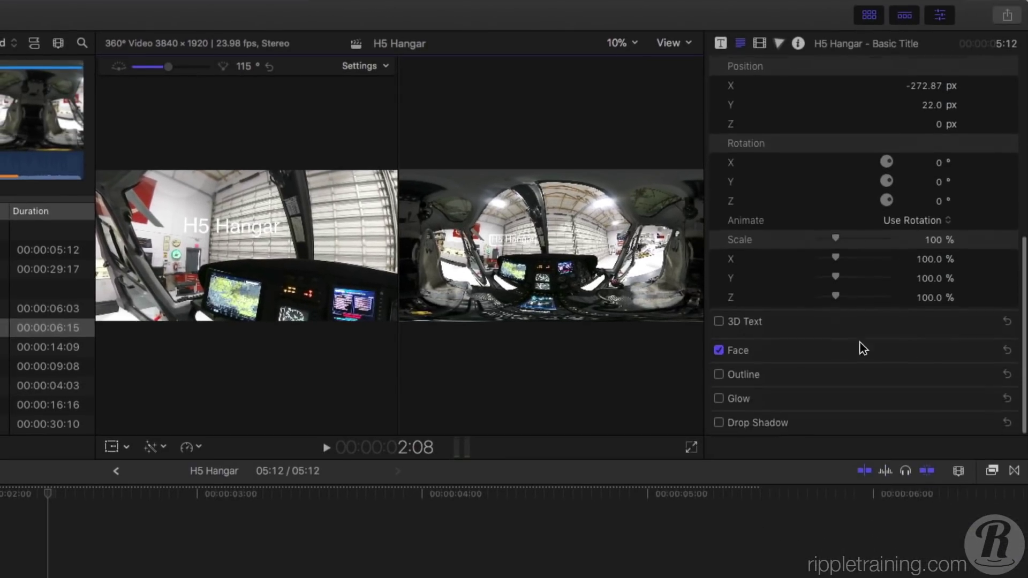
# Set the H5 Hangar title's Face colour to red.
pyautogui.click(984, 355)
pyautogui.scroll(-1, 984, 357)
pyautogui.scroll(-1, 984, 357)
pyautogui.click(950, 344)
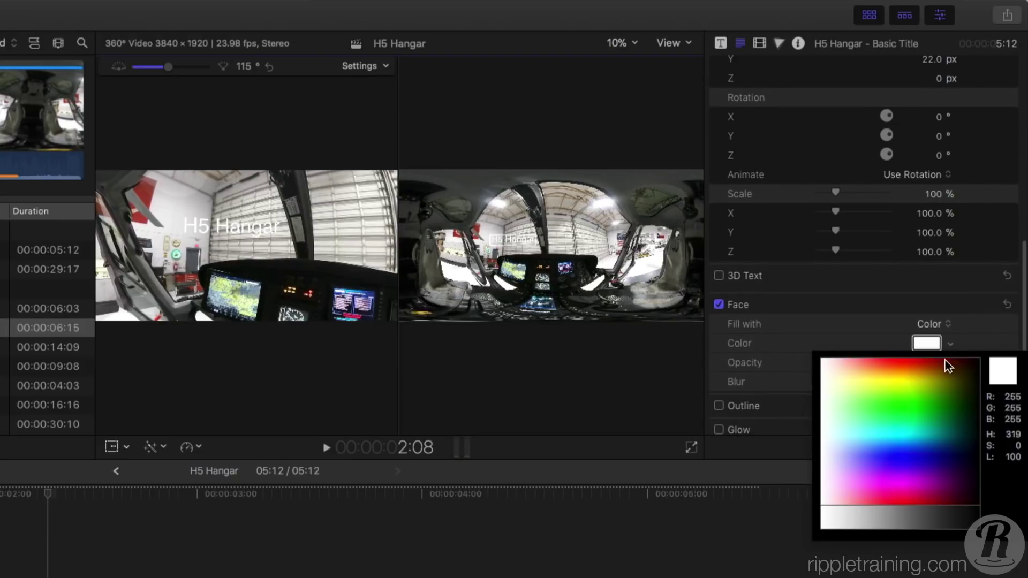
pyautogui.click(924, 368)
pyautogui.click(928, 363)
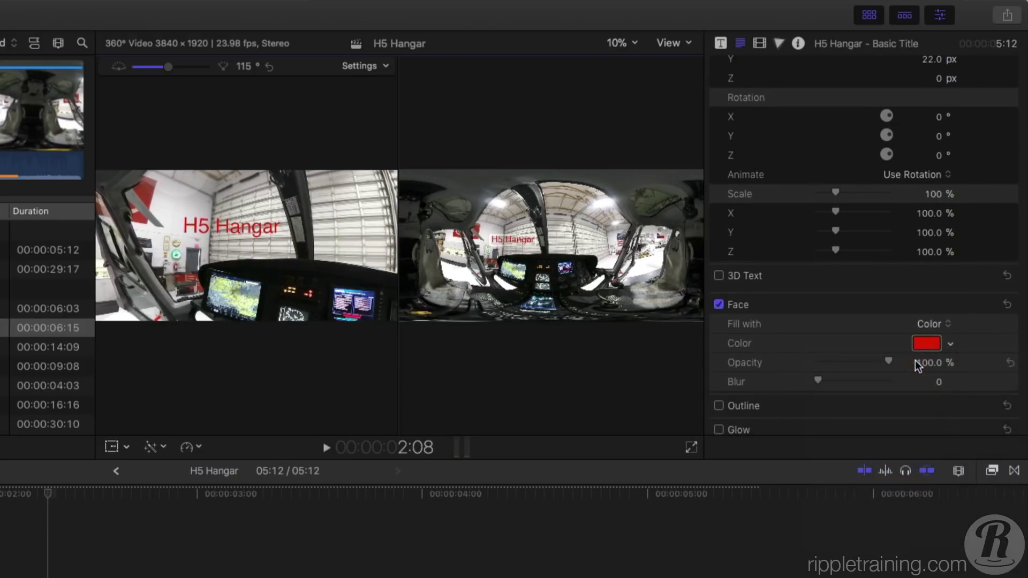